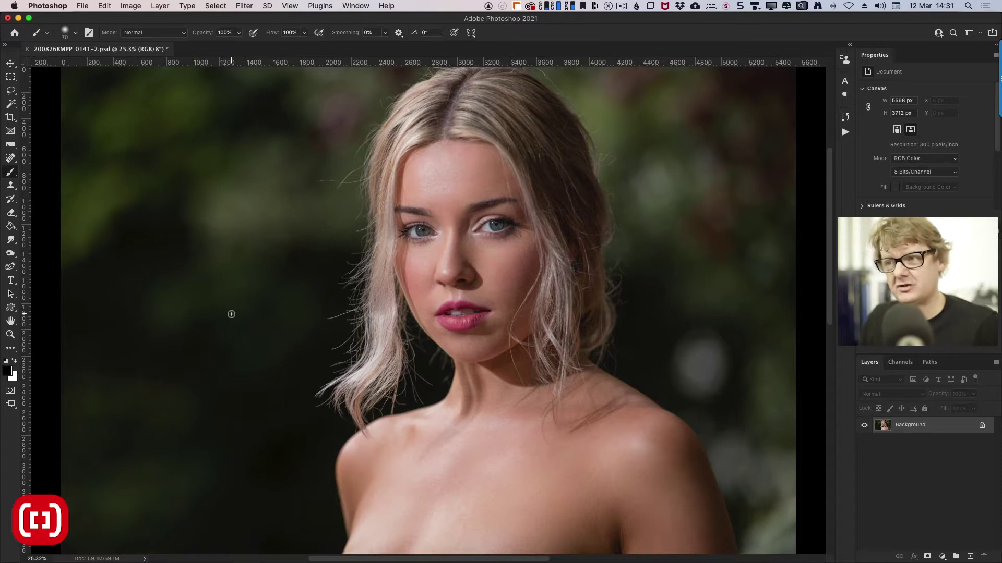
- Draw a loose Lasso selection around the whole woman, including her stray hairs and shoulders, down to the image's lower edge
{"action": "key", "text": "super+minus"}
{"action": "key", "text": "l"}
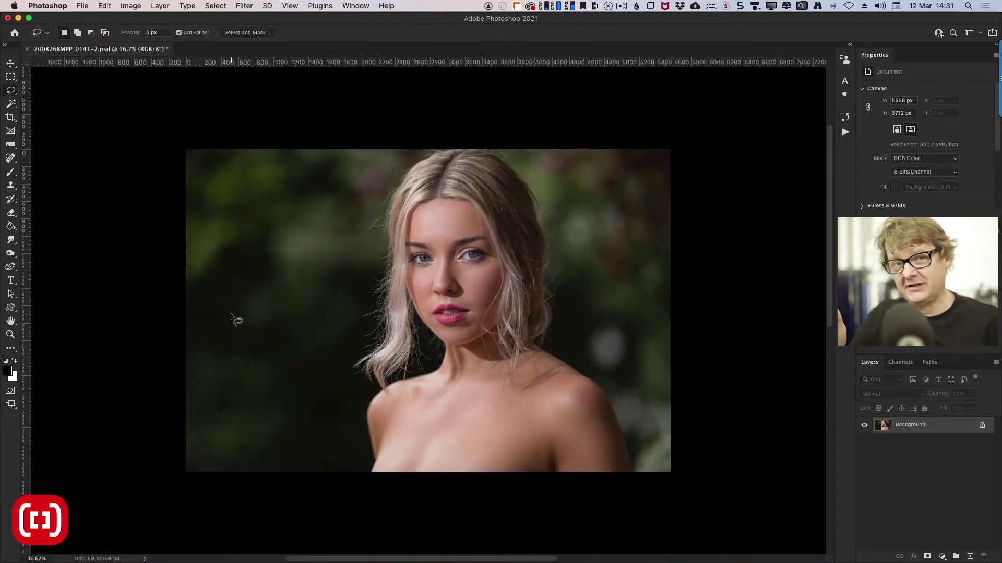
{"action": "left_click", "coordinate": [12, 90]}
{"action": "left_click", "coordinate": [13, 90]}
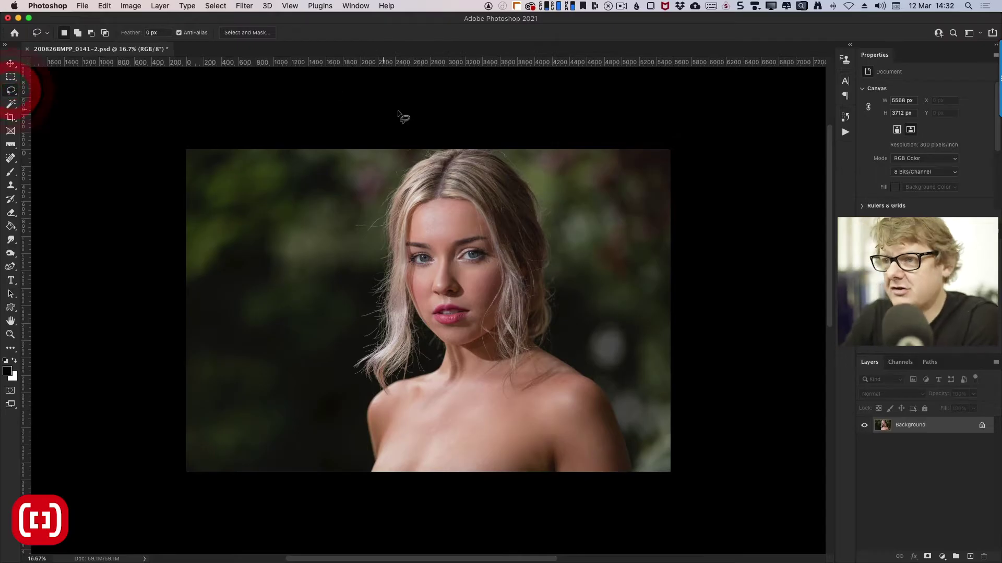
{"action": "mouse_move", "coordinate": [412, 154]}
{"action": "left_mouse_down"}
{"action": "mouse_move", "coordinate": [374, 214]}
{"action": "mouse_move", "coordinate": [351, 227]}
{"action": "mouse_move", "coordinate": [374, 244]}
{"action": "mouse_move", "coordinate": [377, 271]}
{"action": "mouse_move", "coordinate": [358, 317]}
{"action": "mouse_move", "coordinate": [367, 333]}
{"action": "mouse_move", "coordinate": [351, 375]}
{"action": "mouse_move", "coordinate": [363, 391]}
{"action": "mouse_move", "coordinate": [369, 472]}
{"action": "mouse_move", "coordinate": [414, 486]}
{"action": "mouse_move", "coordinate": [638, 450]}
{"action": "mouse_move", "coordinate": [557, 309]}
{"action": "mouse_move", "coordinate": [560, 231]}
{"action": "mouse_move", "coordinate": [509, 148]}
{"action": "left_mouse_up"}
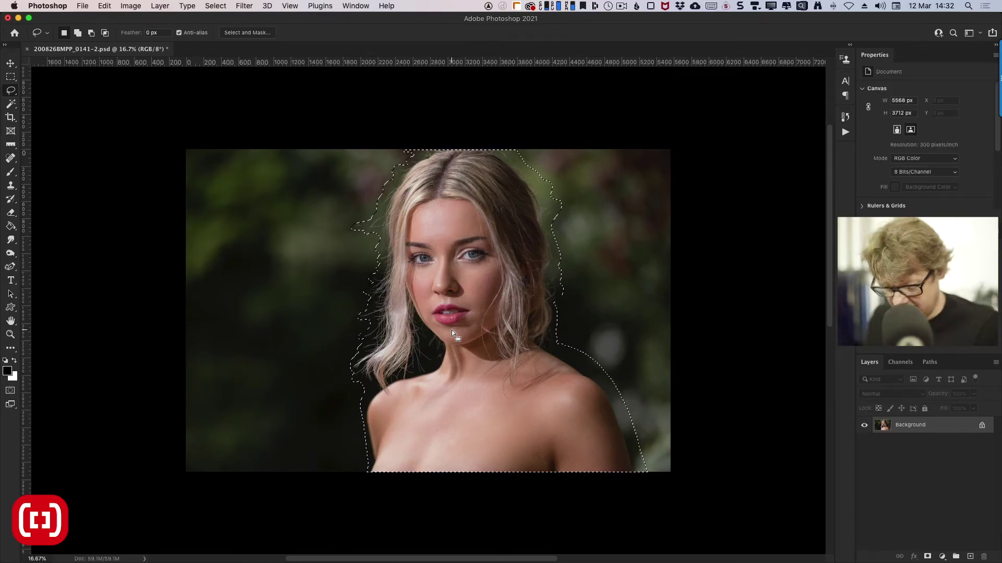
- Subtract three dark background gaps between the hanging hair and the neck from the Lasso selection
{"action": "key", "text": "z"}
{"action": "left_click_drag", "start_coordinate": [452, 330], "coordinate": [484, 405]}
{"action": "key", "text": "l"}
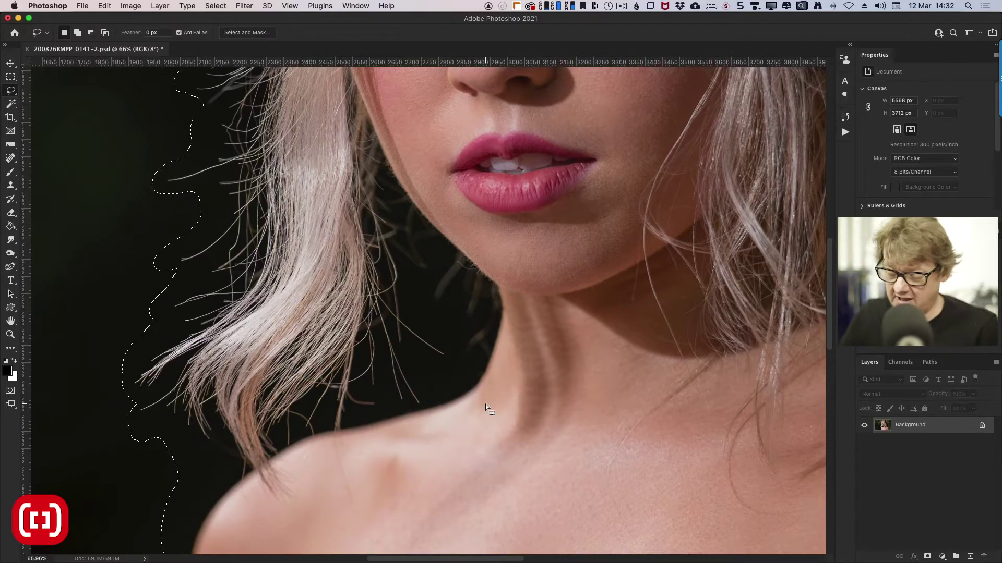
{"action": "key", "text": "alt"}
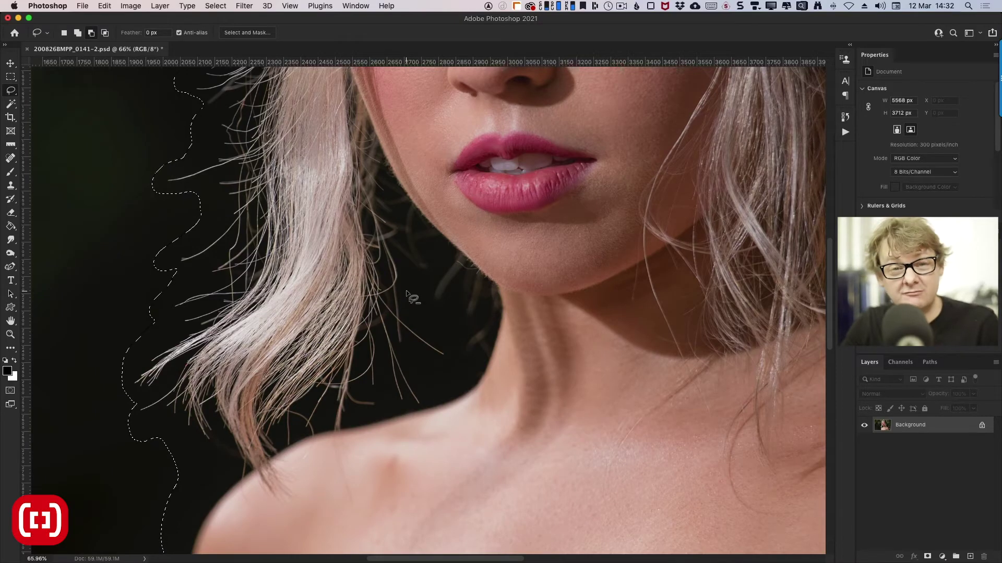
{"action": "mouse_move", "coordinate": [403, 285]}
{"action": "left_mouse_down"}
{"action": "mouse_move", "coordinate": [410, 313]}
{"action": "mouse_move", "coordinate": [429, 325]}
{"action": "mouse_move", "coordinate": [405, 285]}
{"action": "left_mouse_up"}
{"action": "mouse_move", "coordinate": [408, 340]}
{"action": "left_mouse_down"}
{"action": "mouse_move", "coordinate": [421, 395]}
{"action": "mouse_move", "coordinate": [467, 381]}
{"action": "mouse_move", "coordinate": [446, 335]}
{"action": "mouse_move", "coordinate": [450, 351]}
{"action": "mouse_move", "coordinate": [429, 346]}
{"action": "left_mouse_up"}
{"action": "mouse_move", "coordinate": [360, 384]}
{"action": "left_mouse_down"}
{"action": "mouse_move", "coordinate": [379, 415]}
{"action": "mouse_move", "coordinate": [388, 368]}
{"action": "mouse_move", "coordinate": [362, 384]}
{"action": "left_mouse_up"}
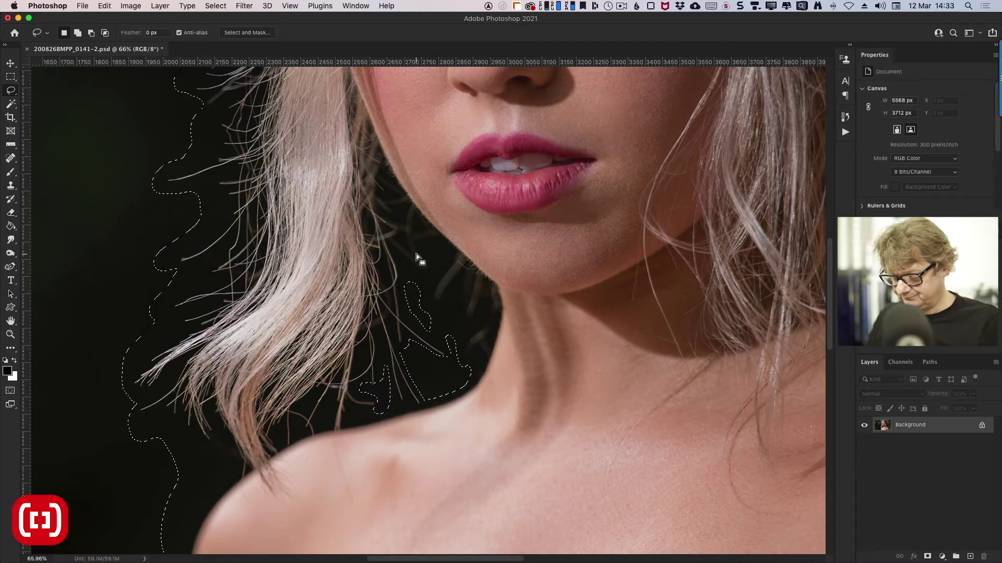
- Replace the selected woman with background using Content-Aware Fill with Auto sampling, outputting the result to a Duplicate Layer
{"action": "key", "text": "super+0"}
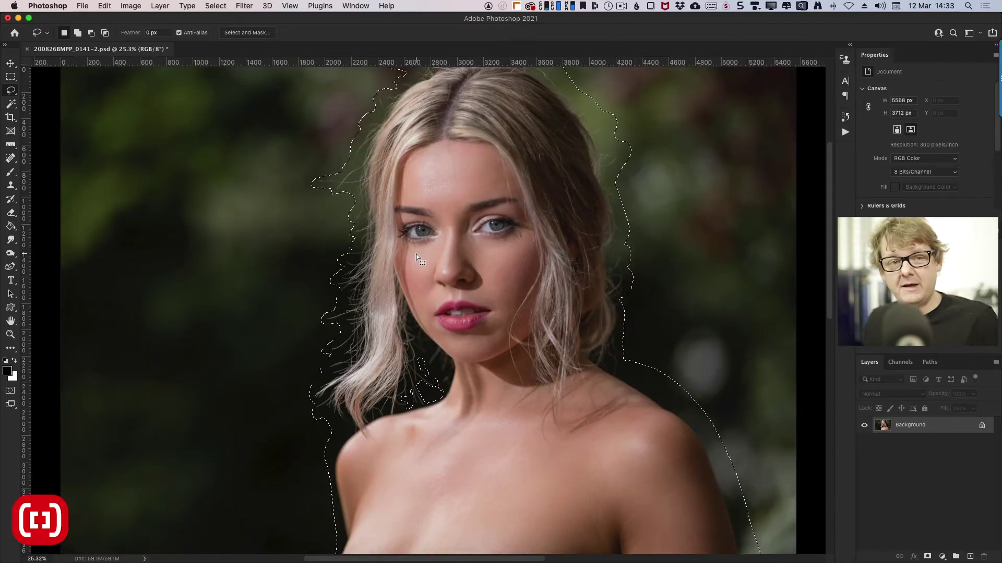
{"action": "left_click", "coordinate": [103, 5]}
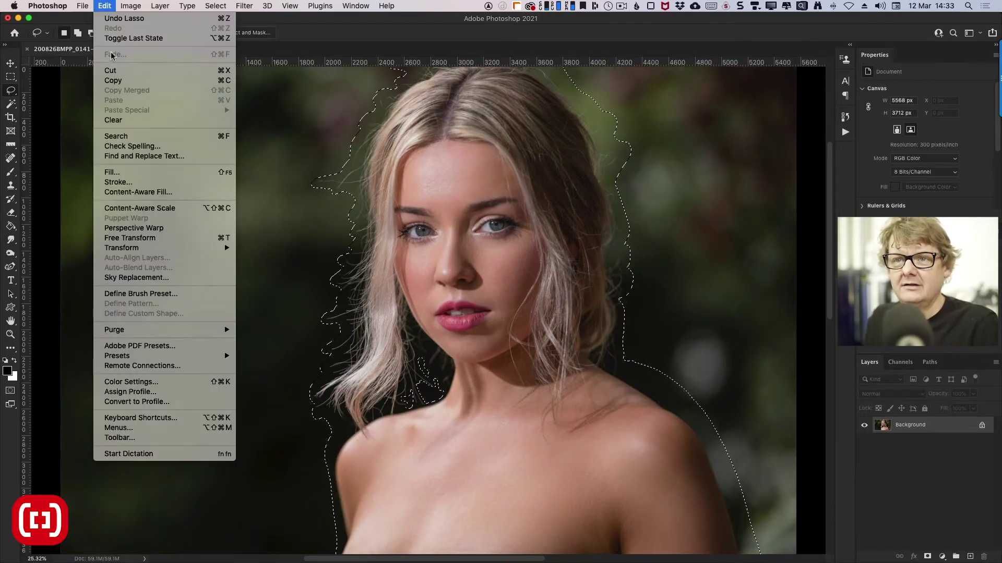
{"action": "left_click", "coordinate": [133, 193]}
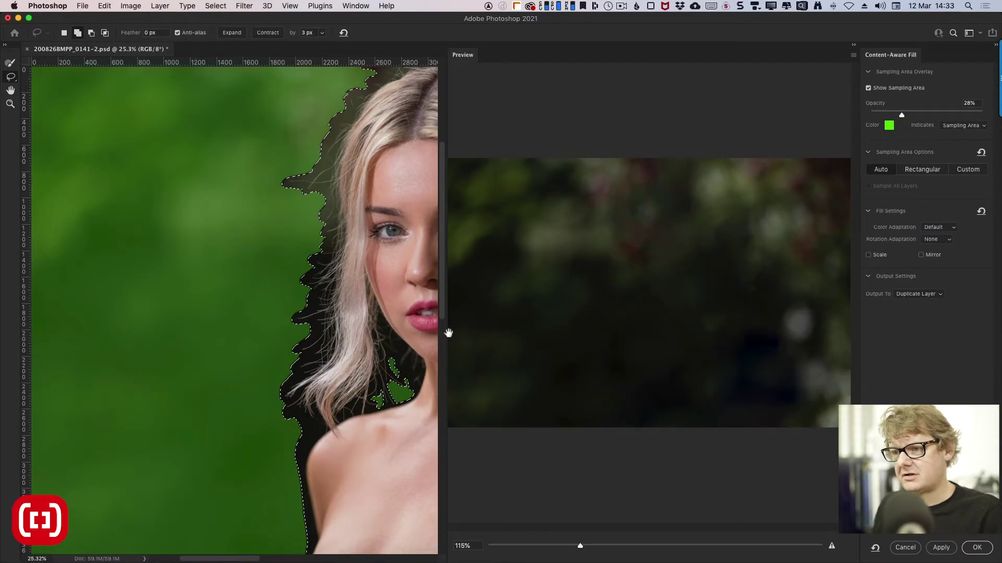
{"action": "left_click_drag", "start_coordinate": [446, 333], "coordinate": [553, 342]}
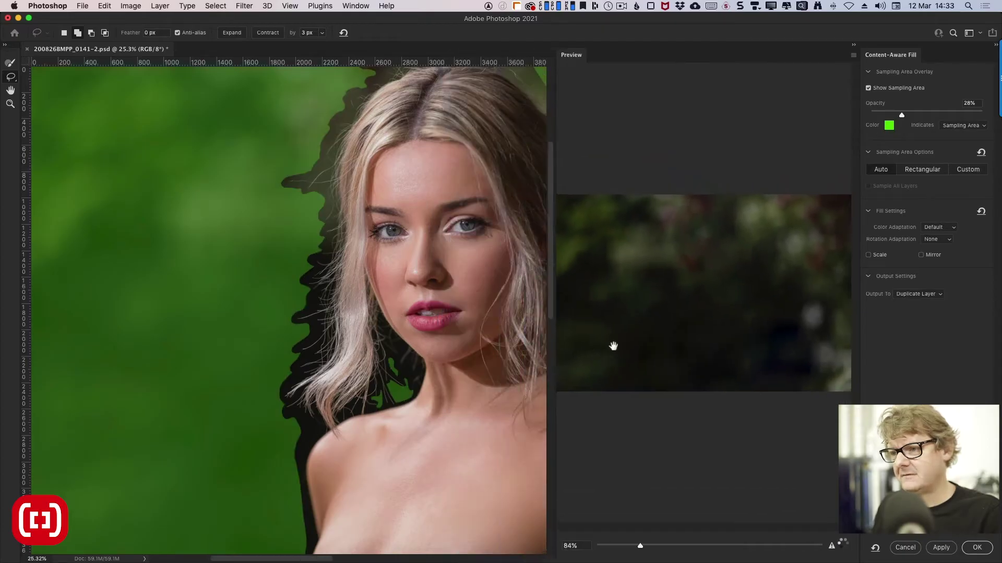
{"action": "left_click_drag", "start_coordinate": [613, 346], "coordinate": [624, 346]}
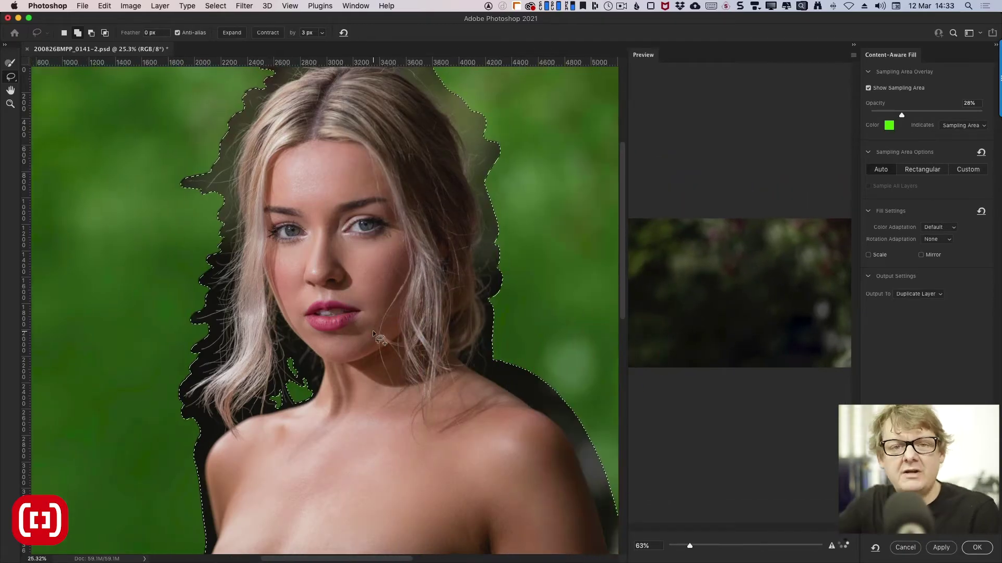
{"action": "left_click_drag", "start_coordinate": [689, 546], "coordinate": [668, 546]}
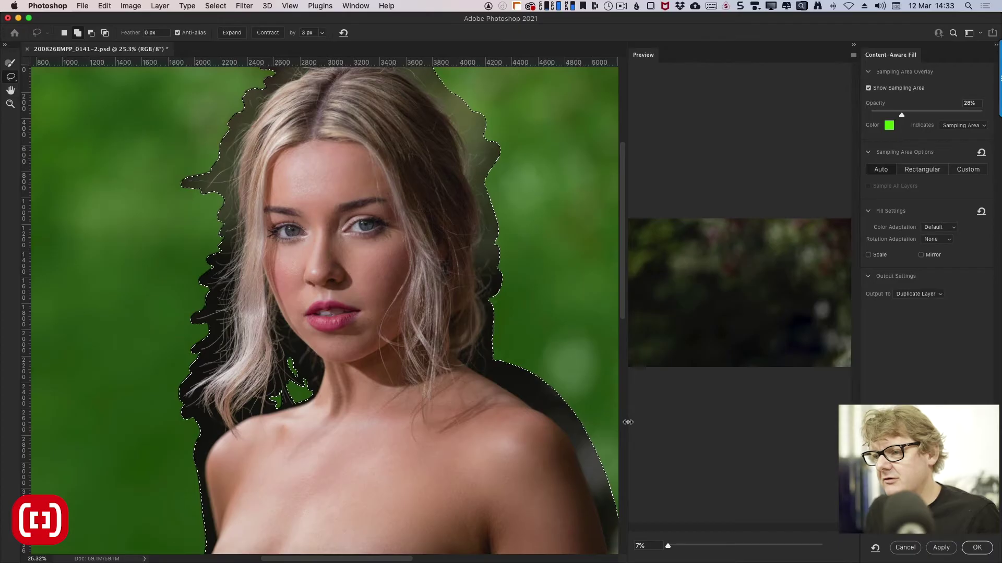
{"action": "left_click_drag", "start_coordinate": [630, 423], "coordinate": [463, 416]}
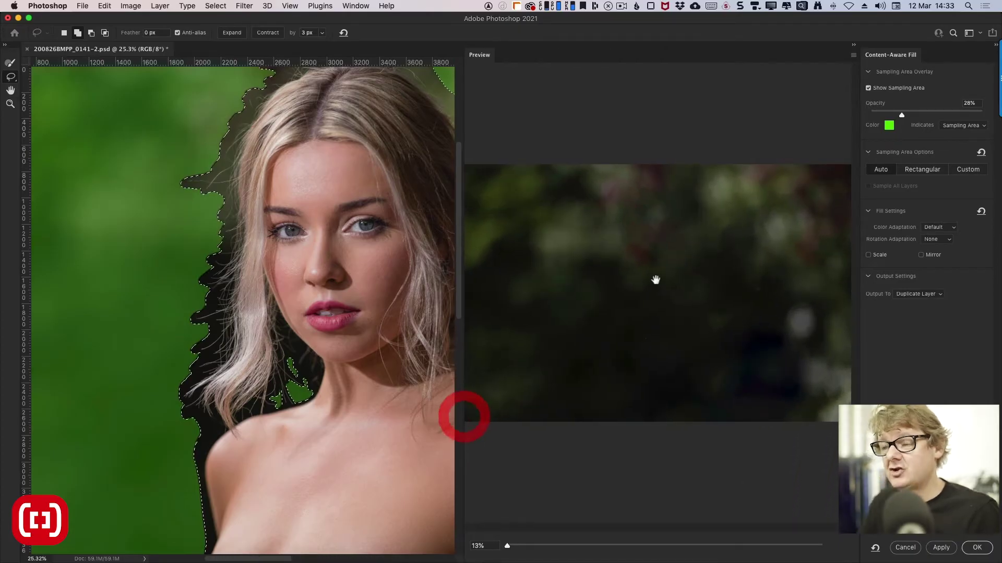
{"action": "left_click", "coordinate": [941, 295]}
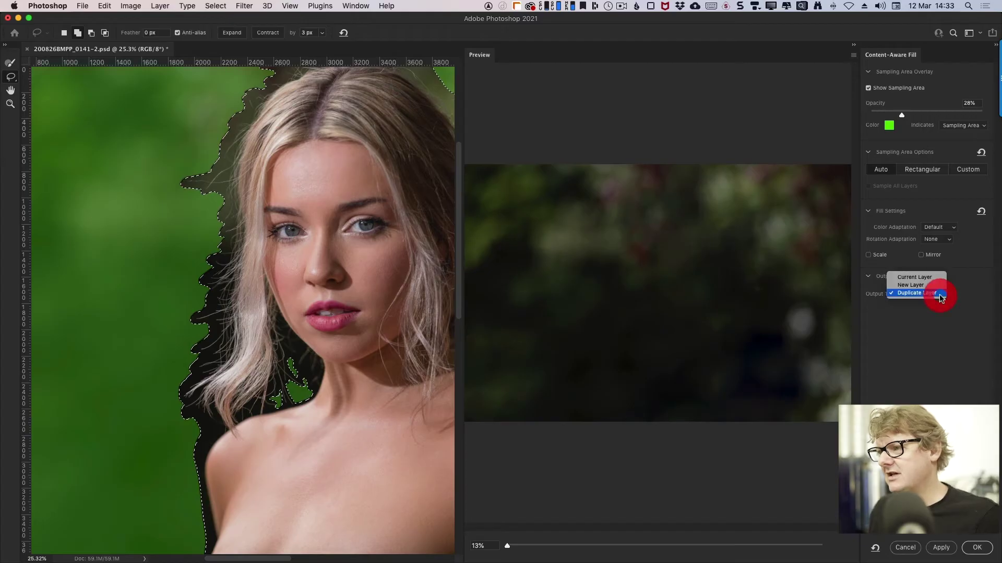
{"action": "left_click", "coordinate": [932, 319]}
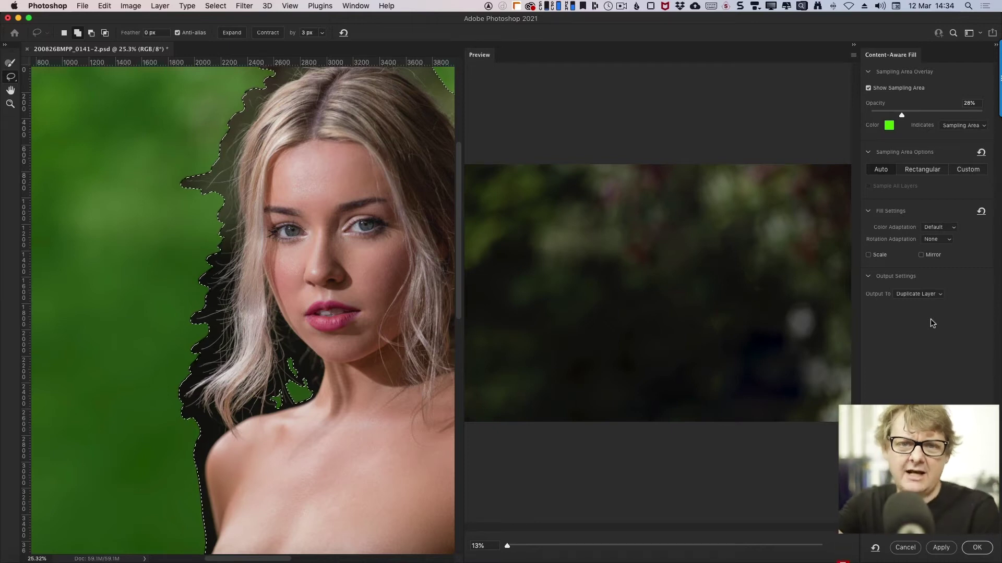
{"action": "left_click", "coordinate": [977, 547]}
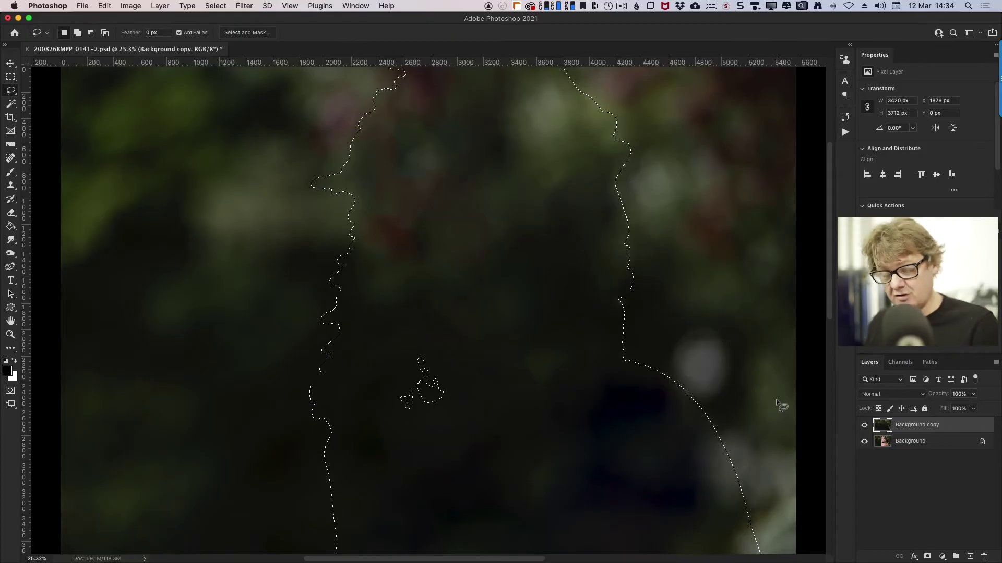
- Deselect the outline around the filled area
{"action": "left_click", "coordinate": [215, 6]}
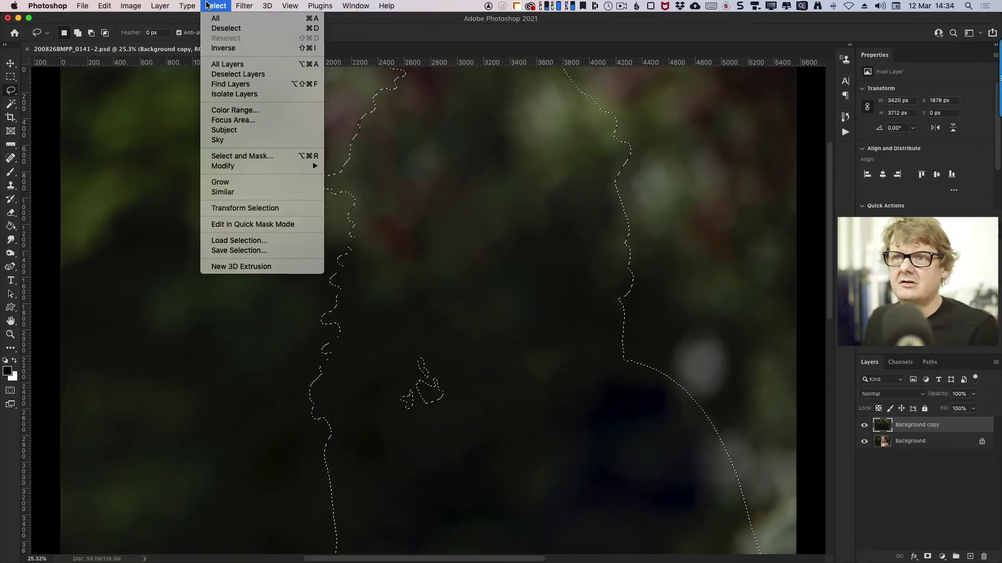
{"action": "left_click", "coordinate": [217, 29]}
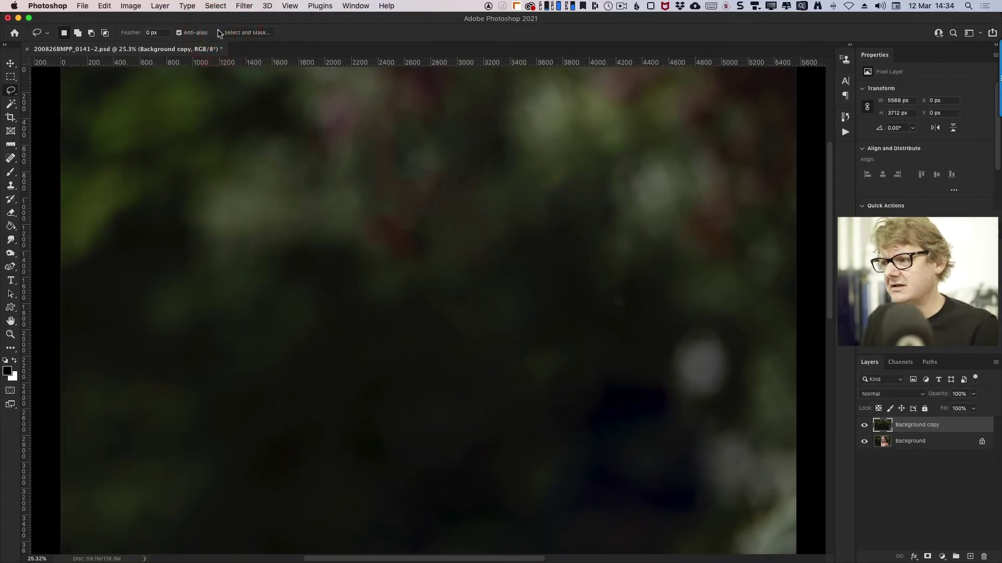
{"action": "key", "text": "super+minus"}
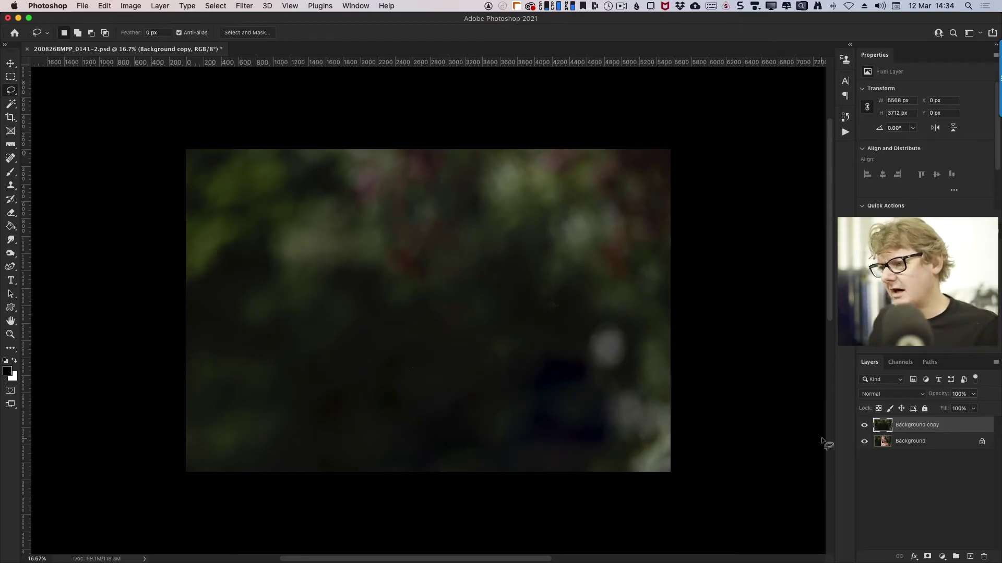
- Hide the Background copy layer and use Select Subject on the Background layer to select the woman
{"action": "left_click", "coordinate": [865, 427]}
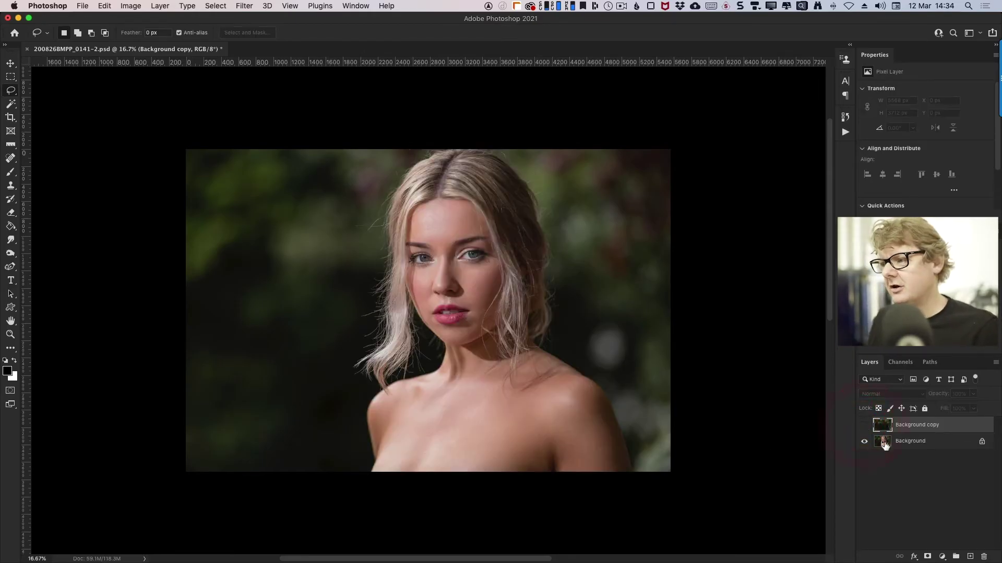
{"action": "left_click", "coordinate": [885, 442]}
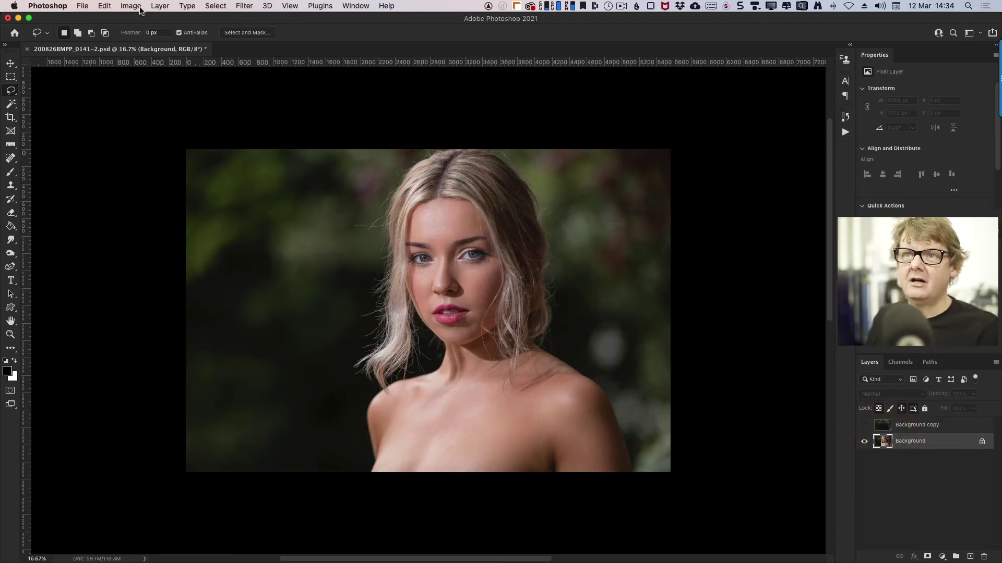
{"action": "left_click", "coordinate": [214, 6]}
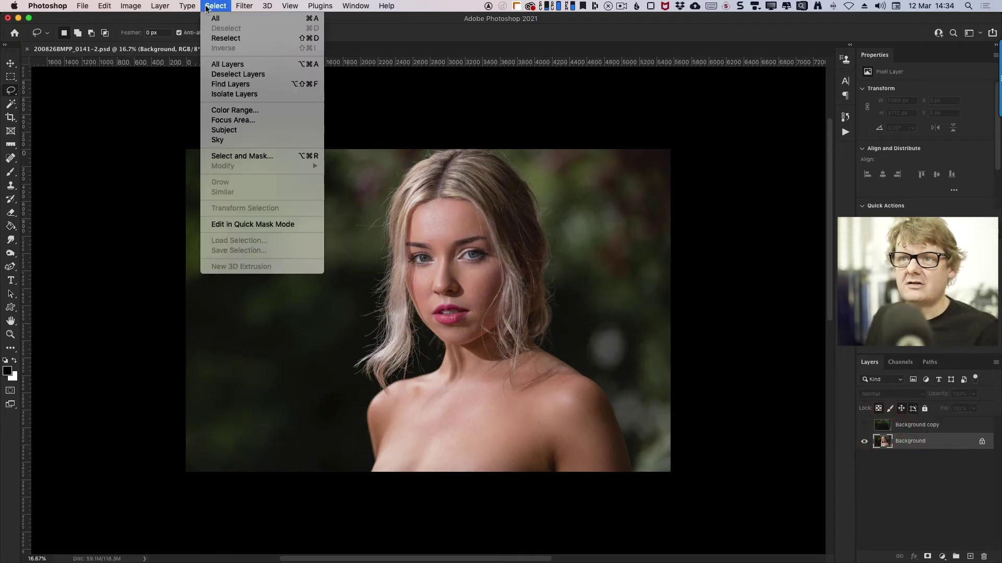
{"action": "left_click", "coordinate": [233, 130]}
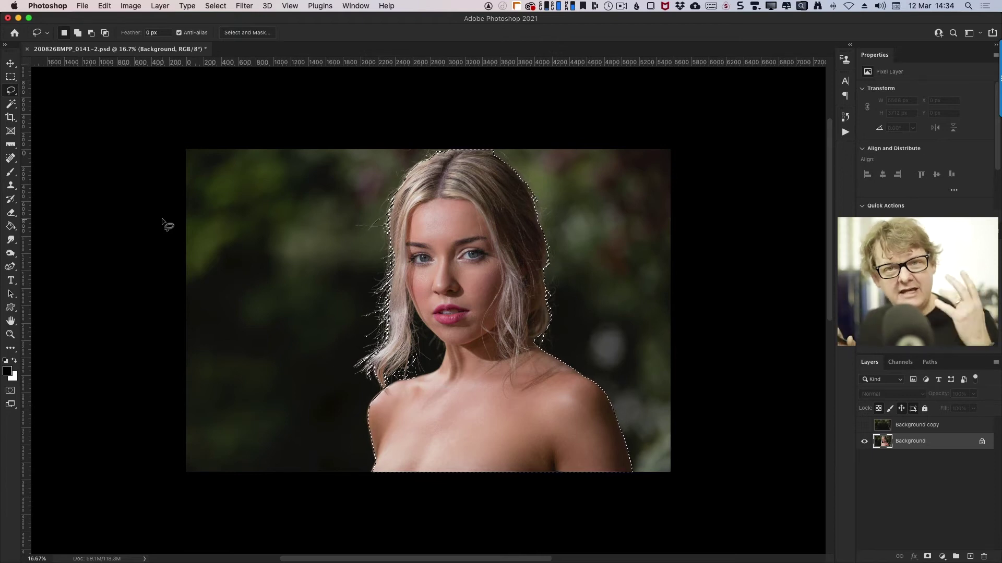
- Invert the subject selection and add it as a layer mask to the Background copy layer, made visible again
{"action": "left_click", "coordinate": [214, 6]}
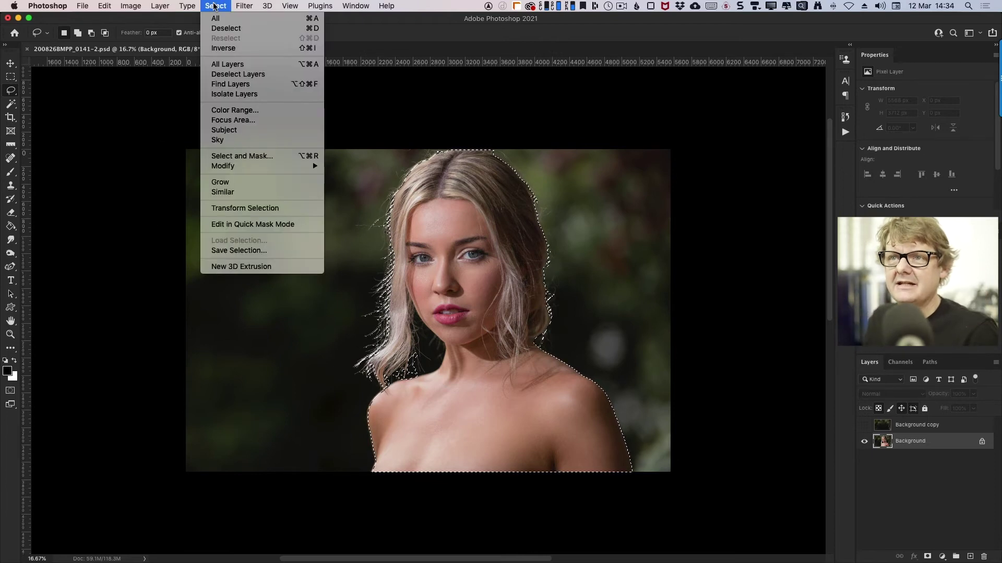
{"action": "left_click", "coordinate": [230, 48]}
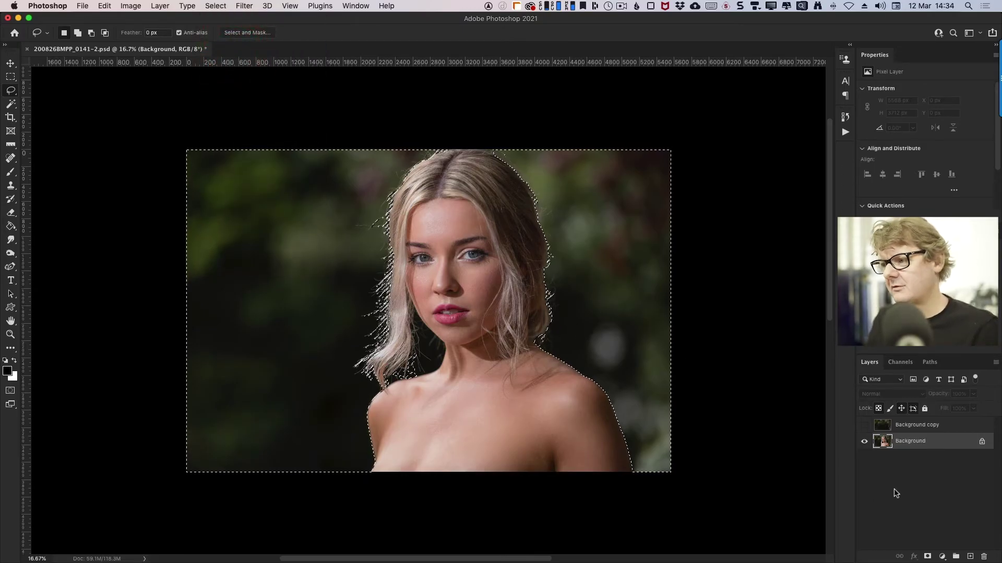
{"action": "left_click", "coordinate": [881, 425]}
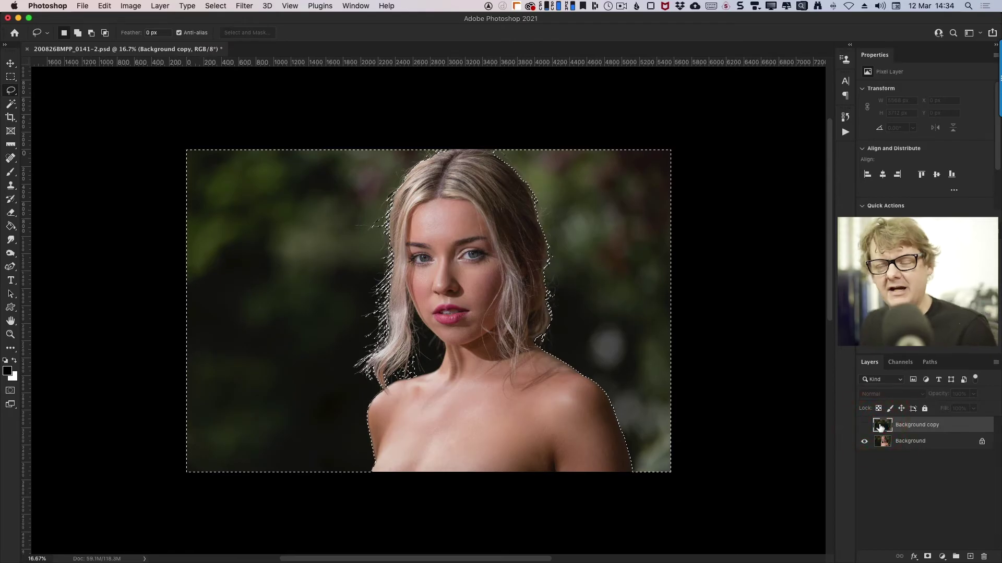
{"action": "left_click", "coordinate": [864, 425]}
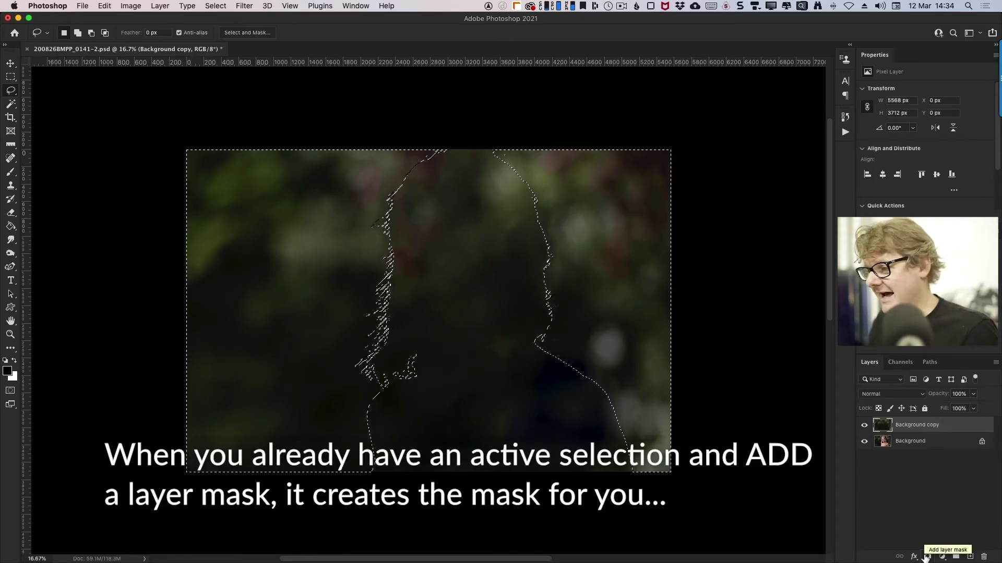
{"action": "left_click", "coordinate": [925, 557]}
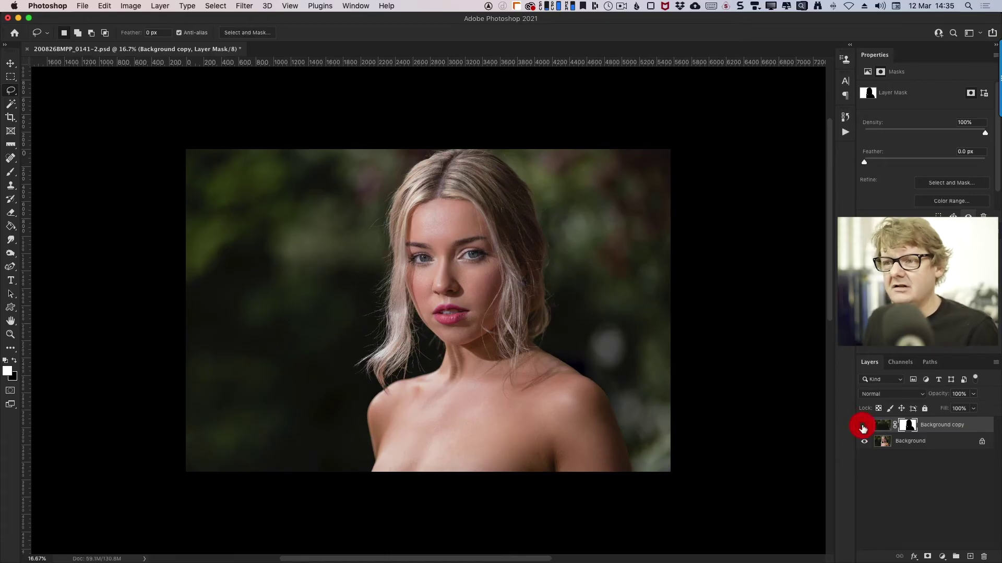
- Compare the image with and without the masked Background copy layer by toggling its visibility
{"action": "left_click", "coordinate": [864, 427]}
{"action": "left_click", "coordinate": [864, 427]}
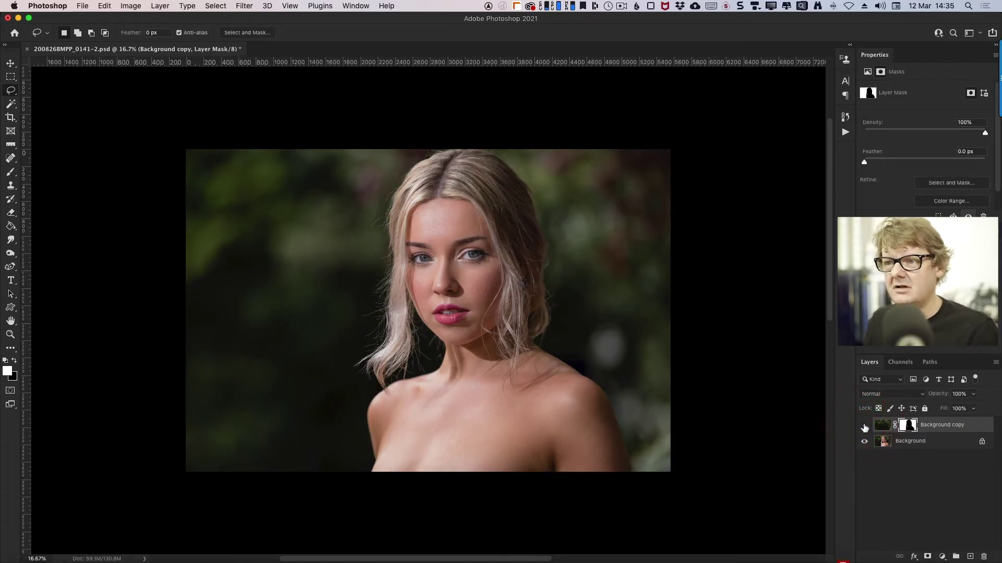
{"action": "left_click", "coordinate": [864, 427]}
{"action": "left_click", "coordinate": [864, 427]}
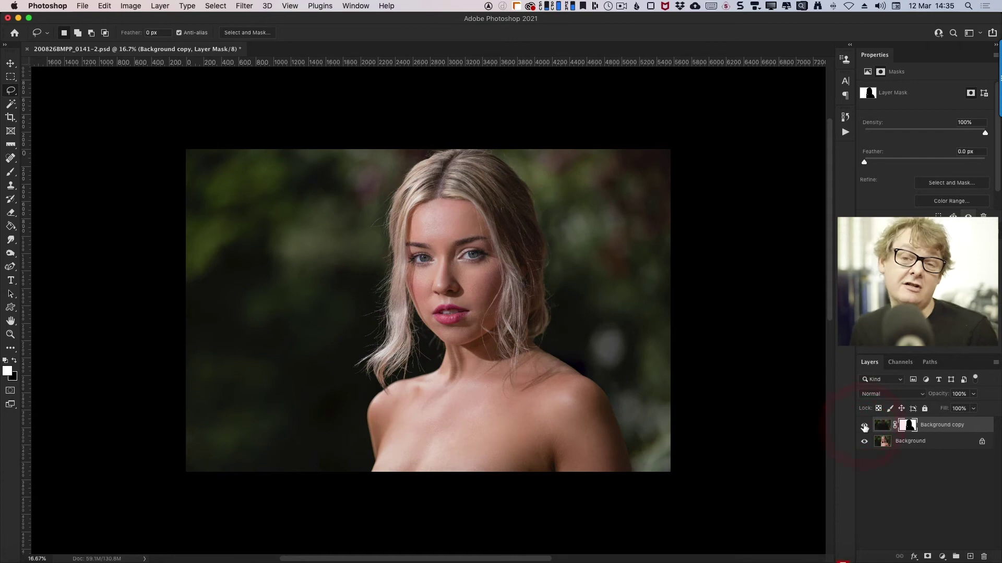
- Feather the Background copy layer's mask by 11.4 px
{"action": "key", "text": "super+equal"}
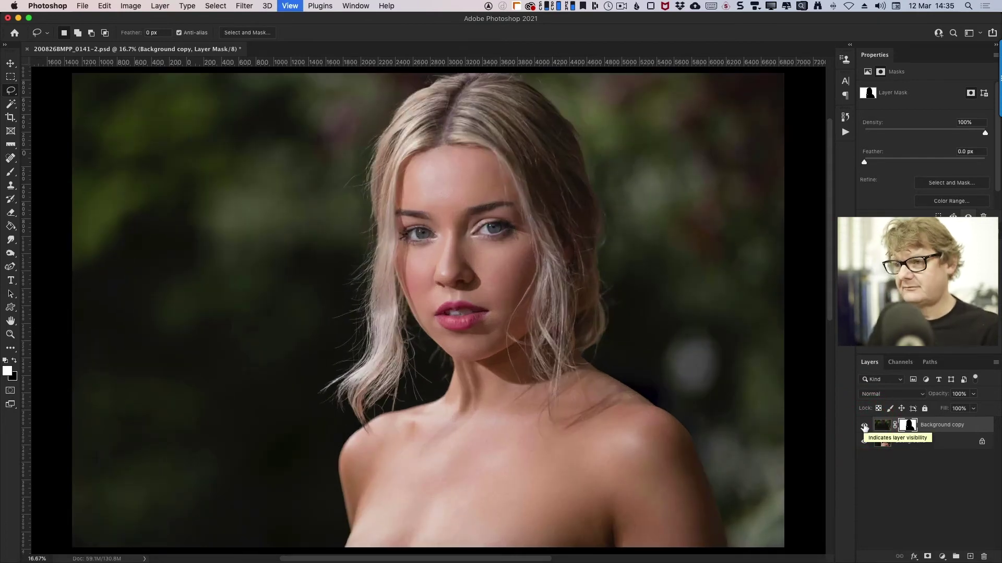
{"action": "left_click", "coordinate": [908, 426]}
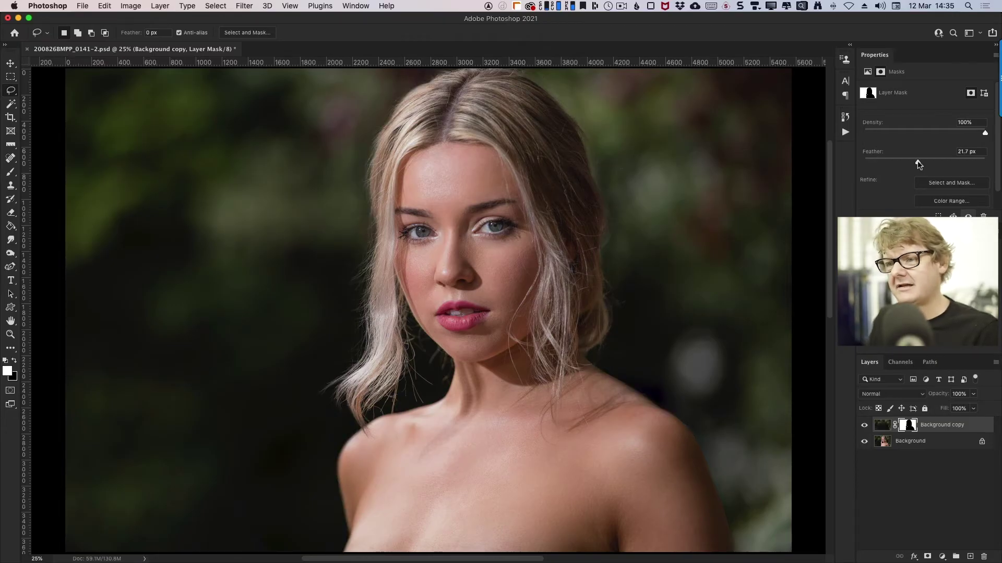
{"action": "left_click_drag", "start_coordinate": [917, 163], "coordinate": [914, 162]}
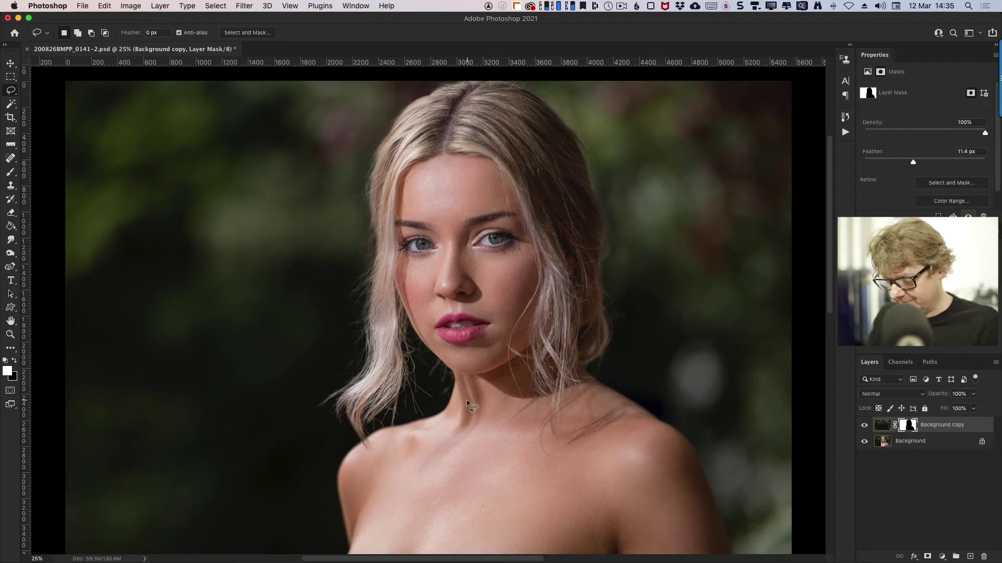
- Paint black on the Background copy layer's mask along the woman's shoulder and neck edge with a 200 px brush
{"action": "key", "text": "super+0"}
{"action": "key", "text": "b"}
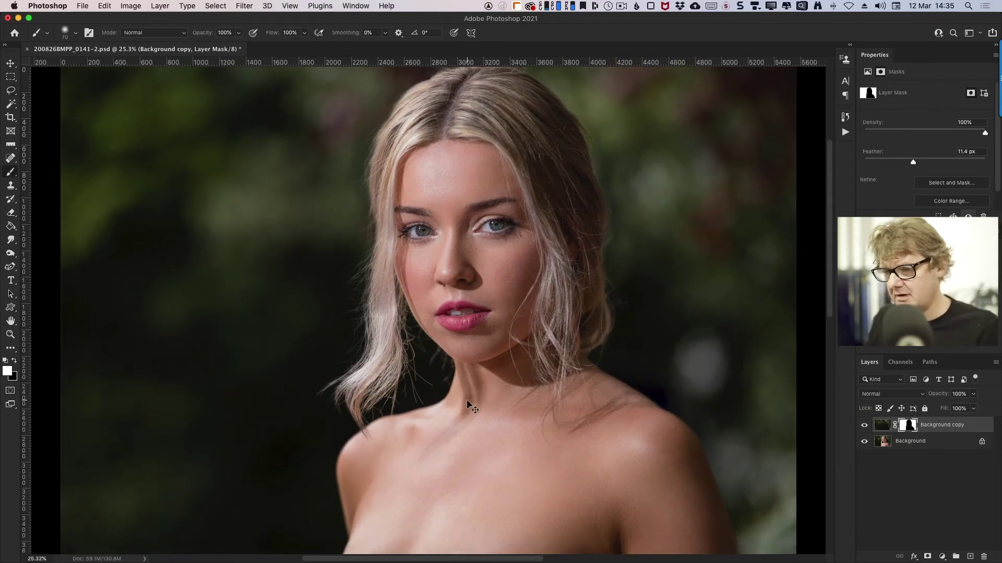
{"action": "key", "text": "super+minus"}
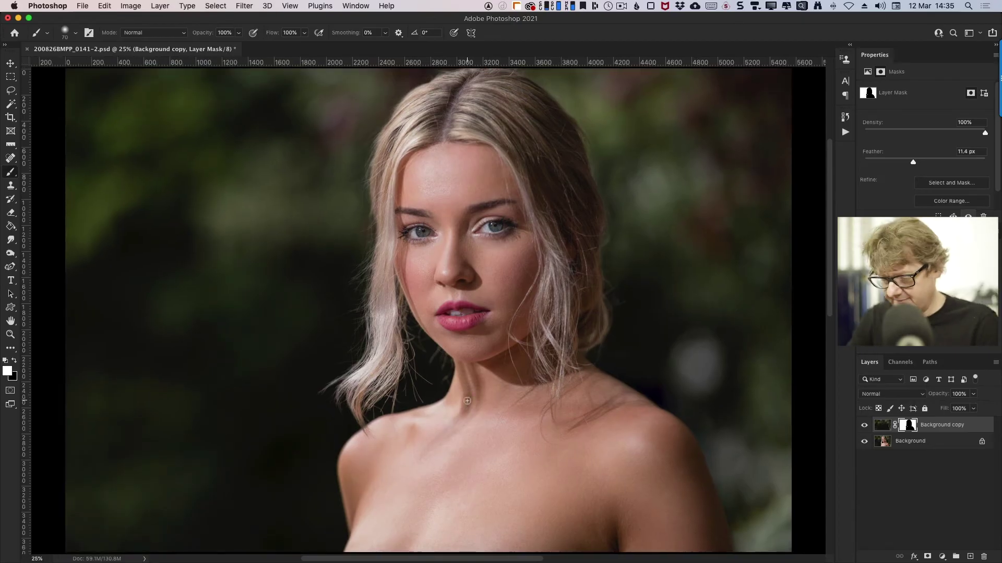
{"action": "key", "text": "bracketright"}
{"action": "key", "text": "bracketright"}
{"action": "key", "text": "bracketright"}
{"action": "key", "text": "bracketright"}
{"action": "key", "text": "bracketright"}
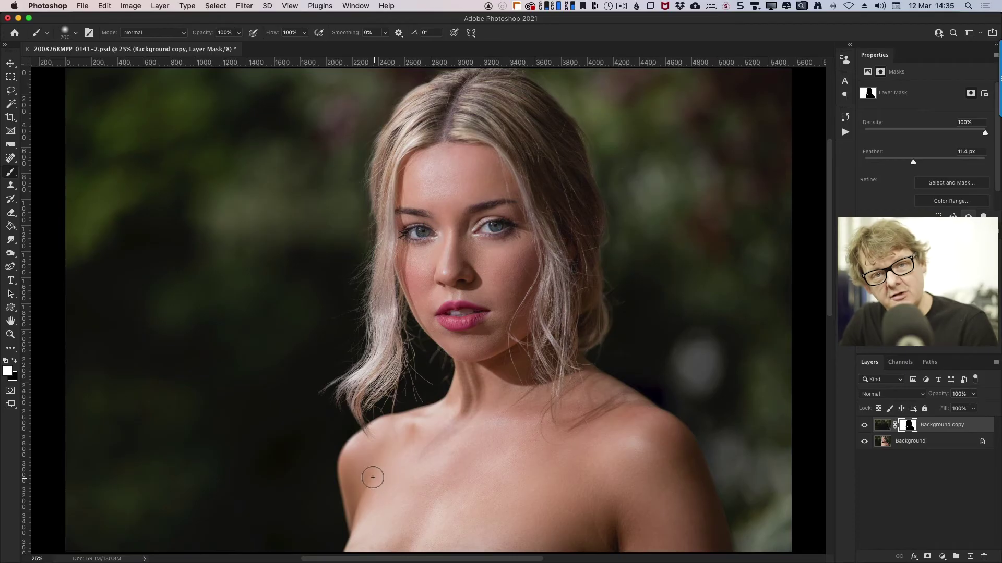
{"action": "key", "text": "x"}
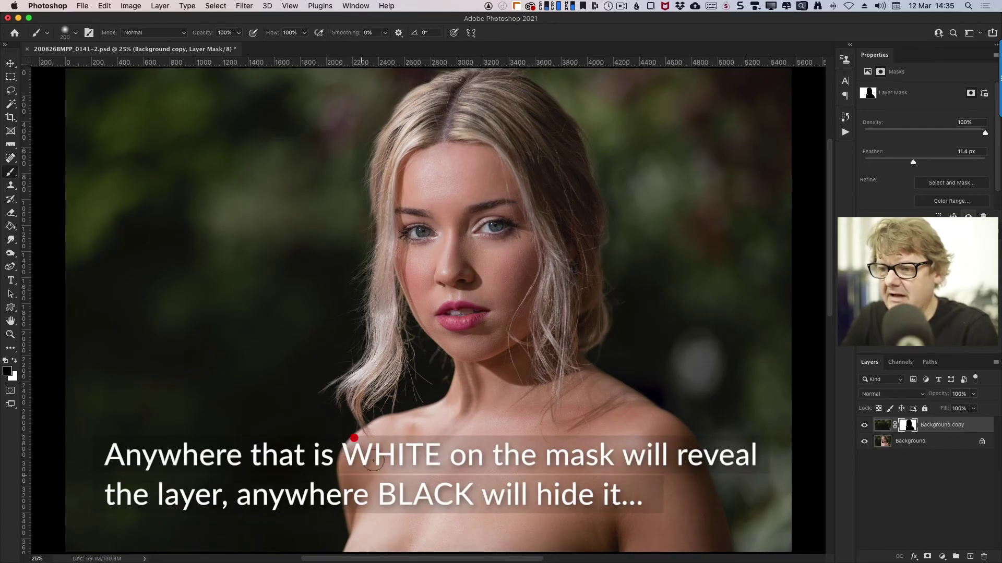
{"action": "left_click", "coordinate": [454, 401]}
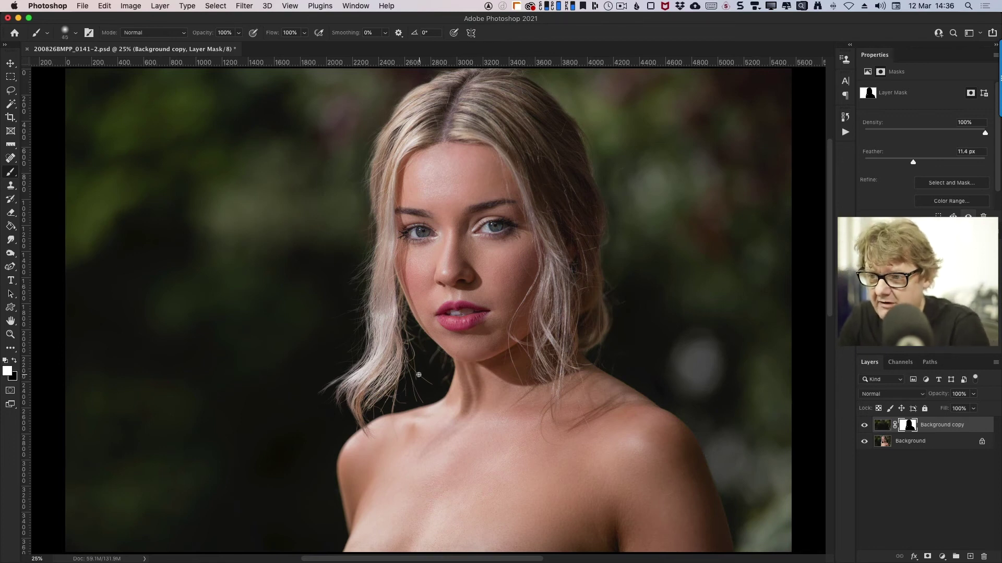
- Paint white on the mask with a 45 px brush over the stray hairs beside the neck and around the loose lock
{"action": "mouse_move", "coordinate": [425, 375]}
{"action": "left_mouse_down"}
{"action": "mouse_move", "coordinate": [412, 379]}
{"action": "mouse_move", "coordinate": [411, 350]}
{"action": "mouse_move", "coordinate": [417, 398]}
{"action": "mouse_move", "coordinate": [430, 385]}
{"action": "mouse_move", "coordinate": [384, 397]}
{"action": "mouse_move", "coordinate": [391, 410]}
{"action": "mouse_move", "coordinate": [380, 402]}
{"action": "mouse_move", "coordinate": [390, 385]}
{"action": "left_mouse_up"}
{"action": "left_click", "coordinate": [410, 350]}
{"action": "left_click_drag", "start_coordinate": [322, 394], "coordinate": [358, 347]}
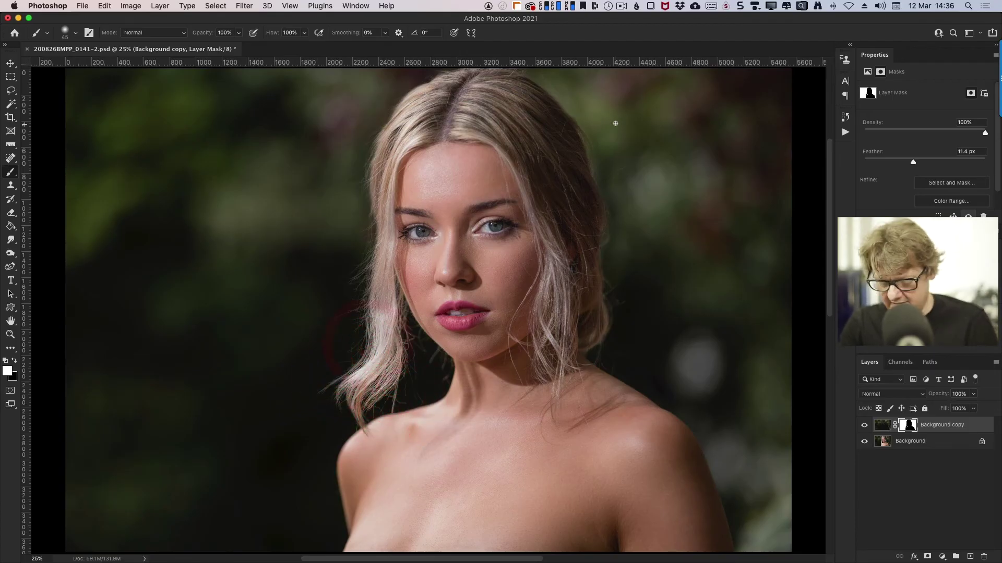
- Paint white on the mask over the flyaway hairs along the darker, shaded side of the woman's head
{"action": "key", "text": "z"}
{"action": "scroll", "coordinate": [624, 133], "scroll_direction": "up", "scroll_amount": 1}
{"action": "scroll", "coordinate": [644, 161], "scroll_direction": "up", "scroll_amount": 2}
{"action": "left_click", "coordinate": [644, 161]}
{"action": "key", "text": "b"}
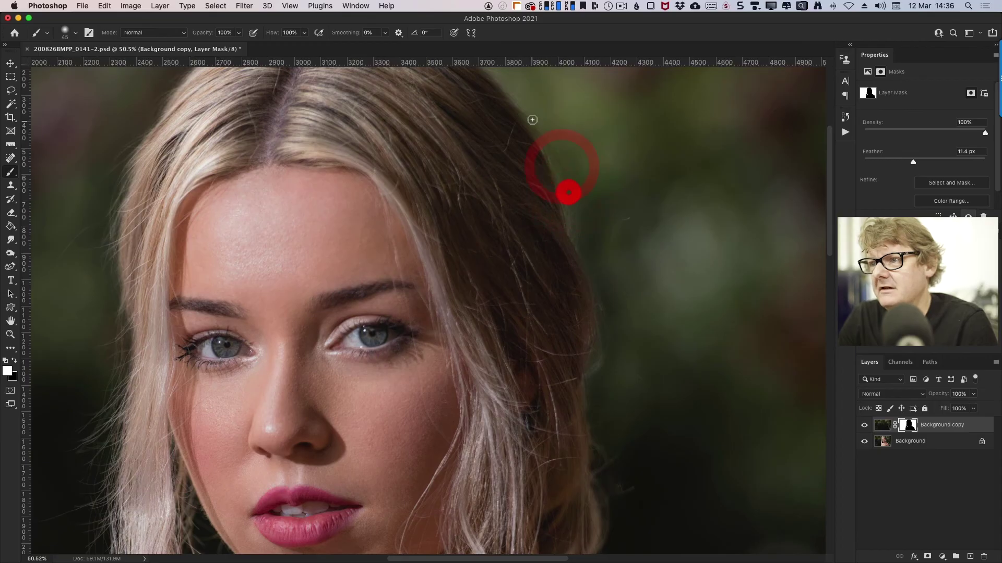
{"action": "mouse_move", "coordinate": [579, 232]}
{"action": "left_mouse_down"}
{"action": "mouse_move", "coordinate": [594, 281]}
{"action": "mouse_move", "coordinate": [593, 381]}
{"action": "mouse_move", "coordinate": [577, 386]}
{"action": "left_mouse_up"}
- Paint white on the mask over the stray hairs around the crown, continuing to the lighter side of the head
{"action": "scroll", "coordinate": [613, 313], "scroll_direction": "up", "scroll_amount": 5}
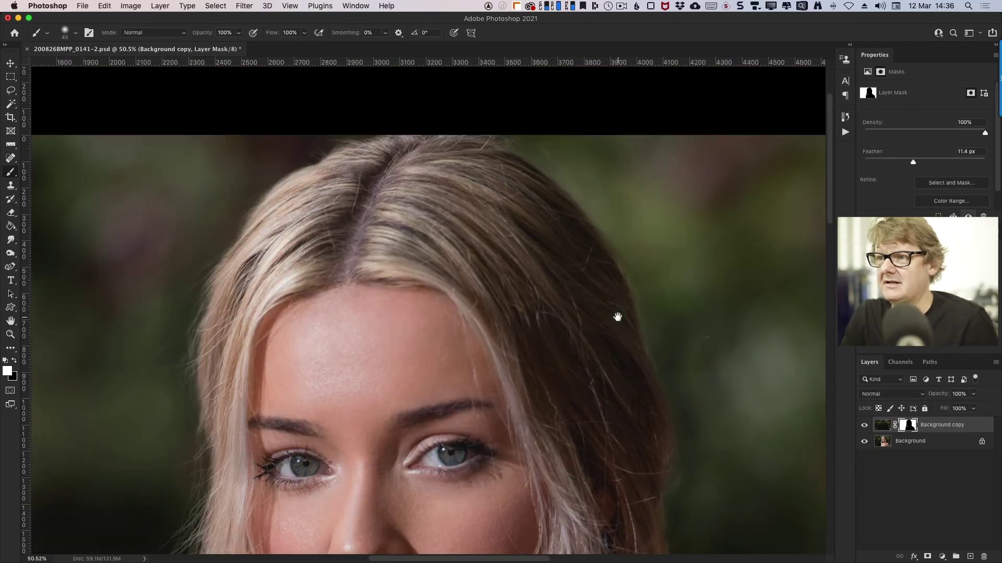
{"action": "left_click", "coordinate": [614, 312]}
{"action": "left_click", "coordinate": [552, 148]}
{"action": "left_click", "coordinate": [480, 139]}
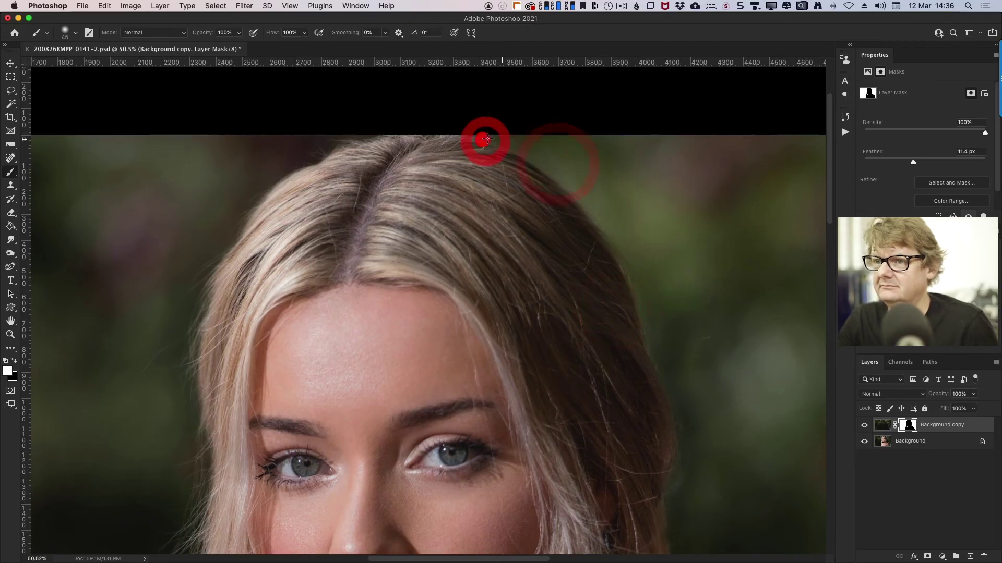
{"action": "left_click", "coordinate": [384, 151]}
{"action": "left_click", "coordinate": [251, 194]}
- Compare the whole portrait before and after the hair cleanup by hiding and showing the Background copy layer
{"action": "key", "text": "super+0"}
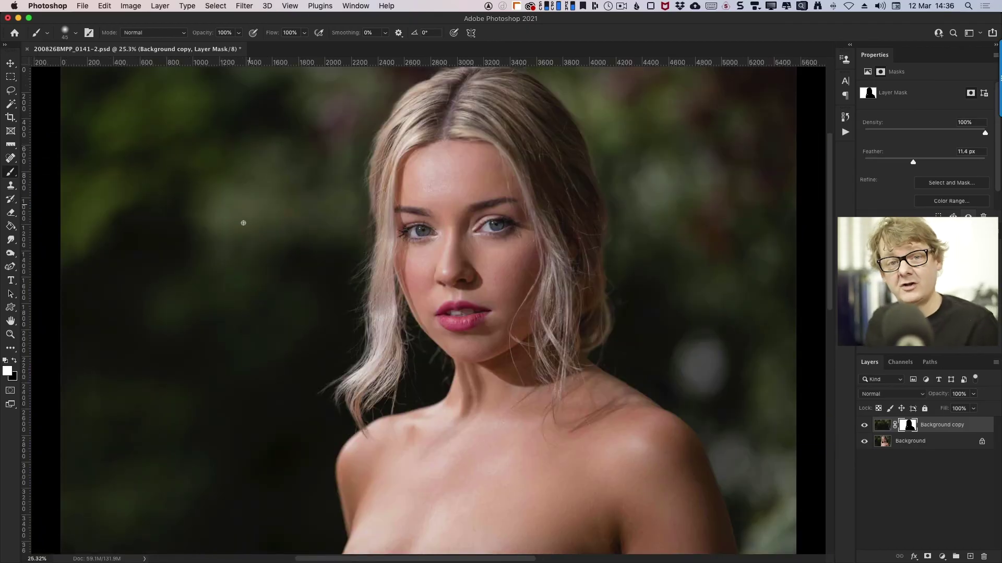
{"action": "left_click", "coordinate": [864, 426]}
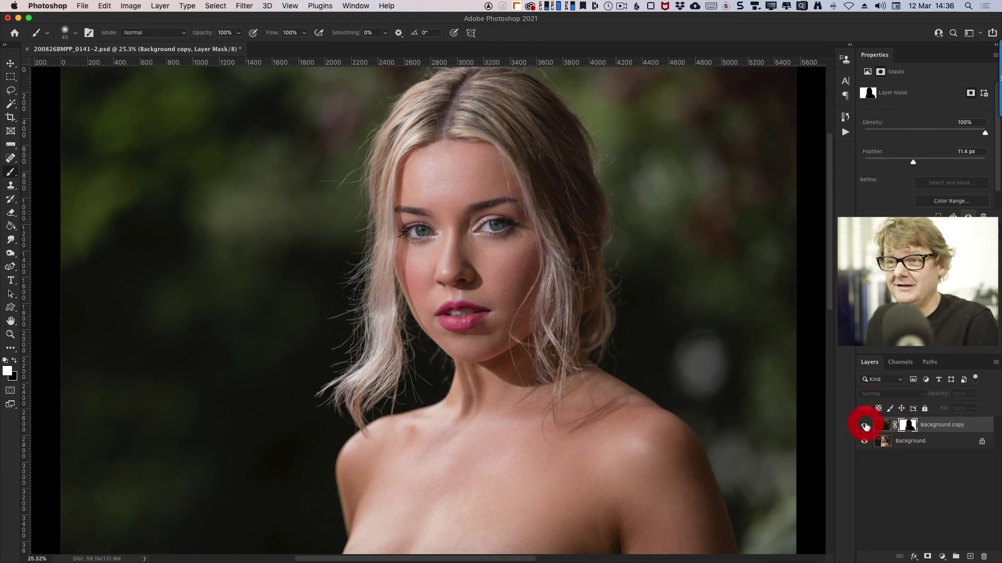
{"action": "left_click", "coordinate": [864, 426]}
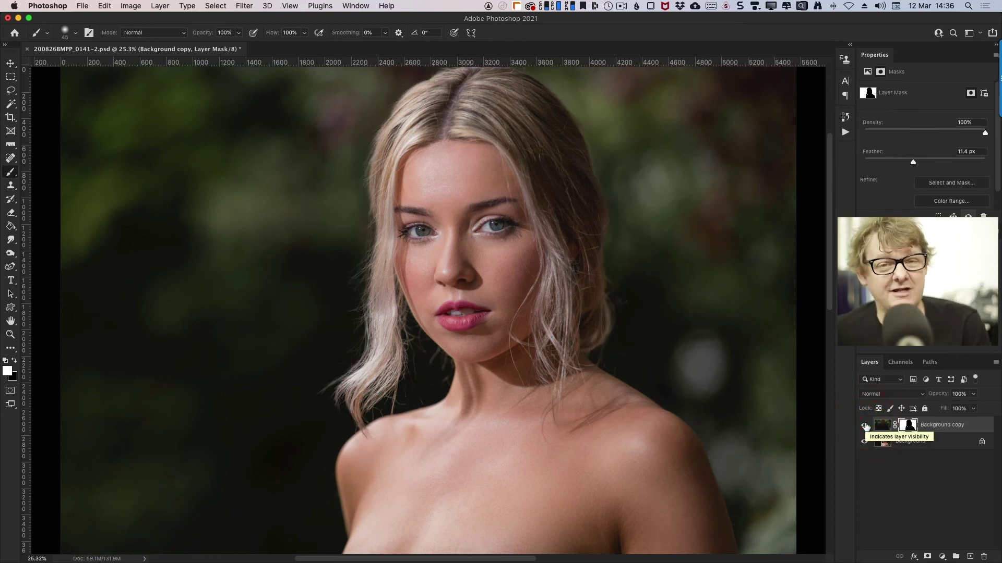